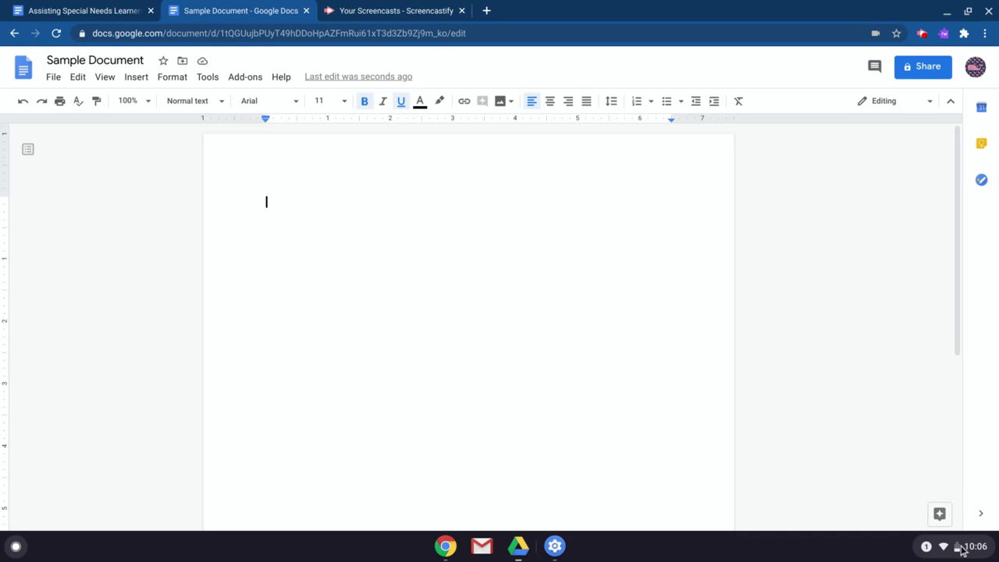
Turn on Dictation in the Chromebook's accessibility settings and return to the document
left_click(962, 551)
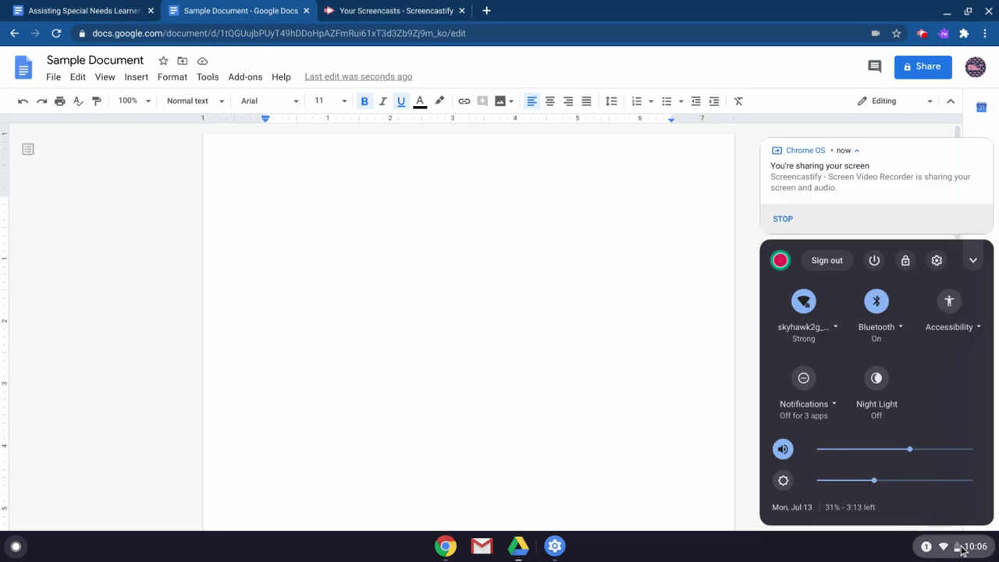
left_click(957, 334)
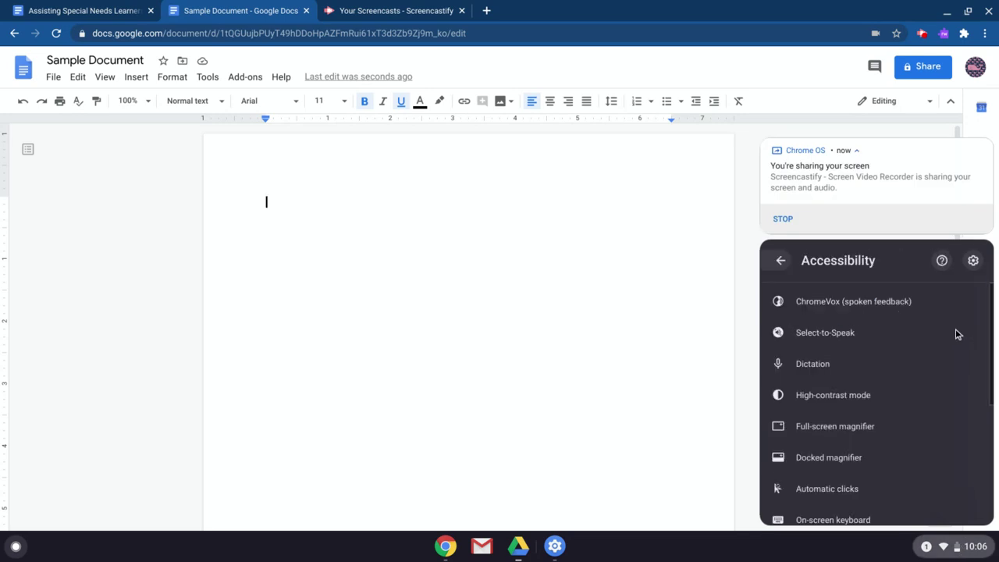
left_click(837, 370)
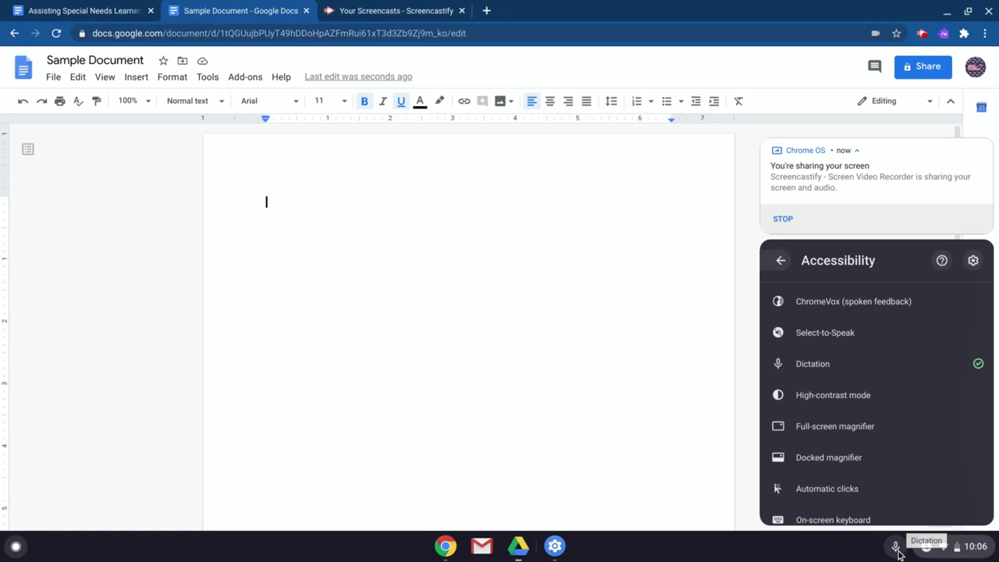
left_click(545, 334)
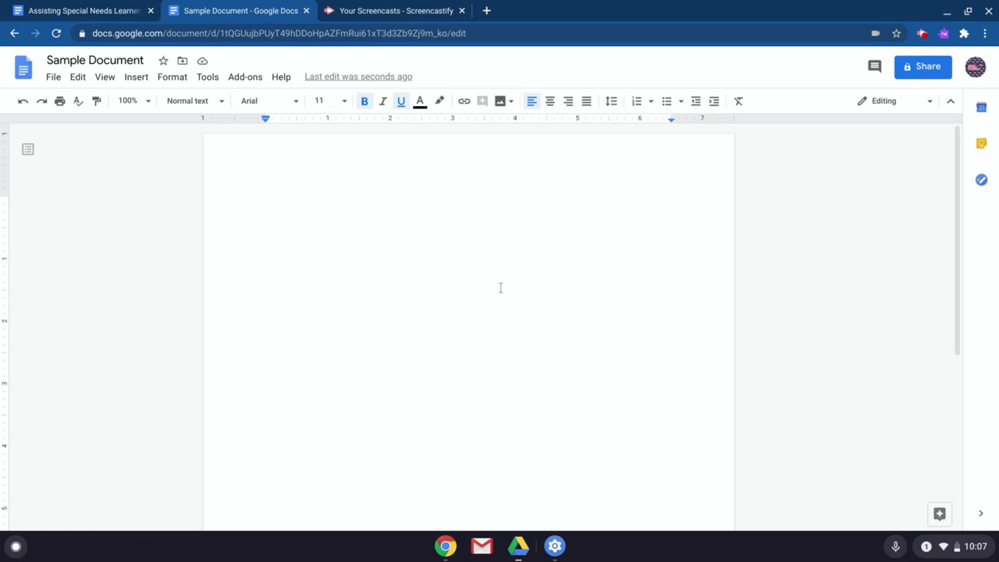
Open a new browser tab and search Google for "Chrome accessibility features" using Dictation
left_click(485, 11)
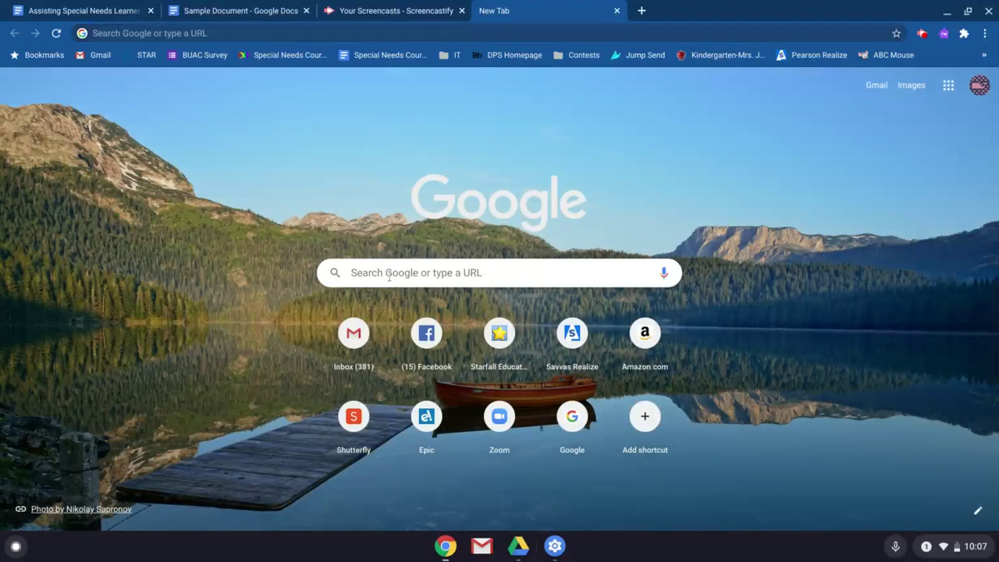
left_click(390, 274)
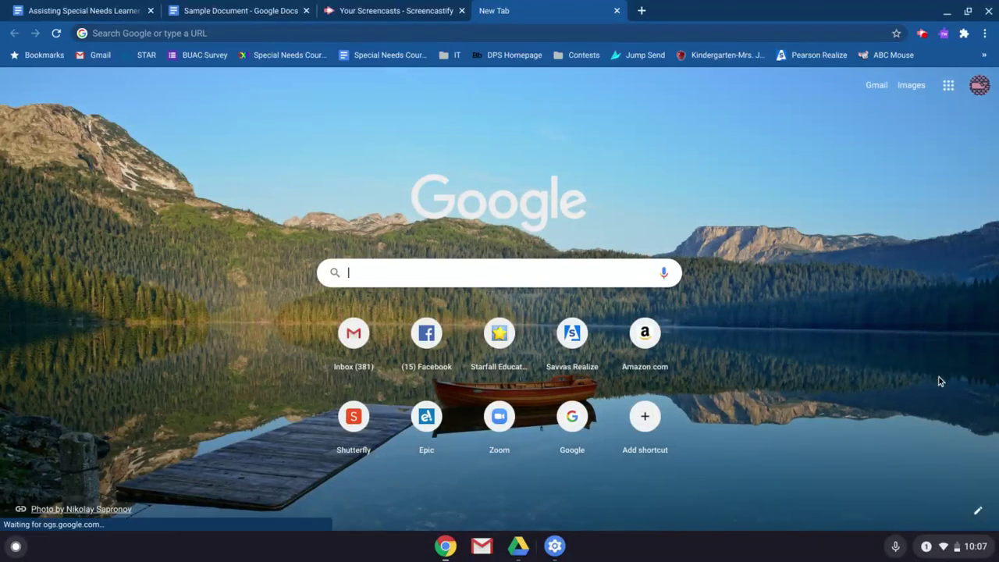
left_click(897, 550)
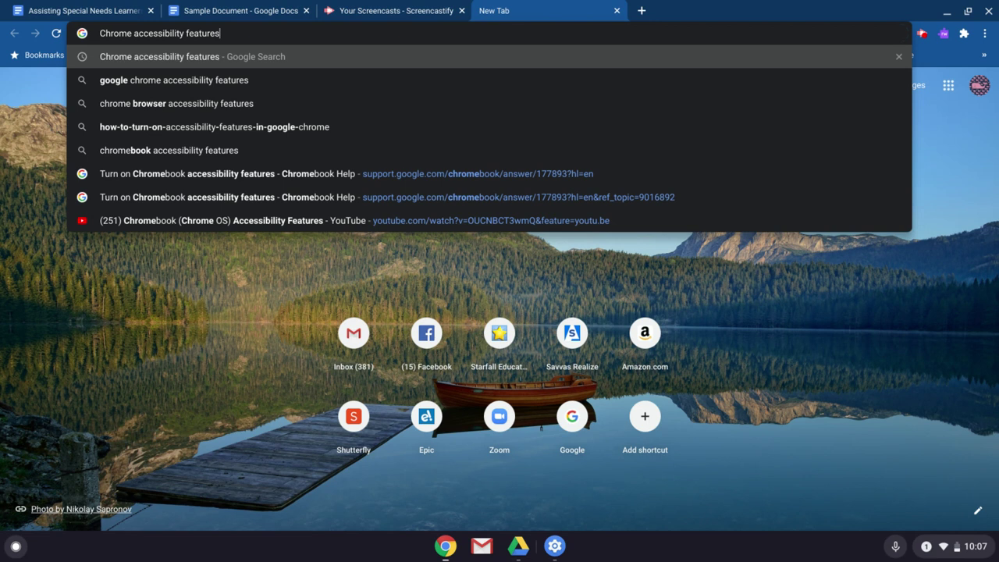
key("Return")
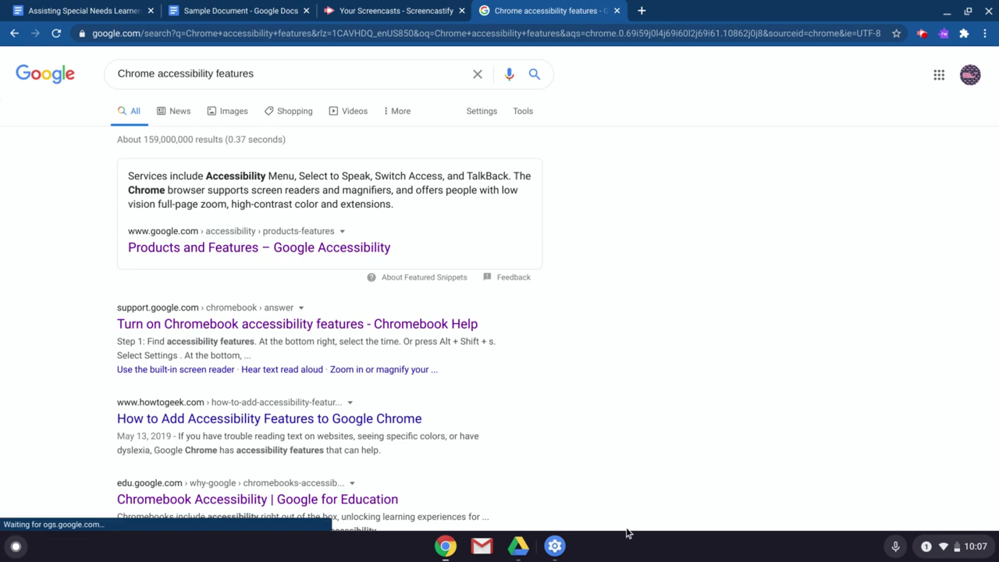
Dictate "this is a sample document." into Sample Document and accept the suggested capitalization "This"
left_click(213, 16)
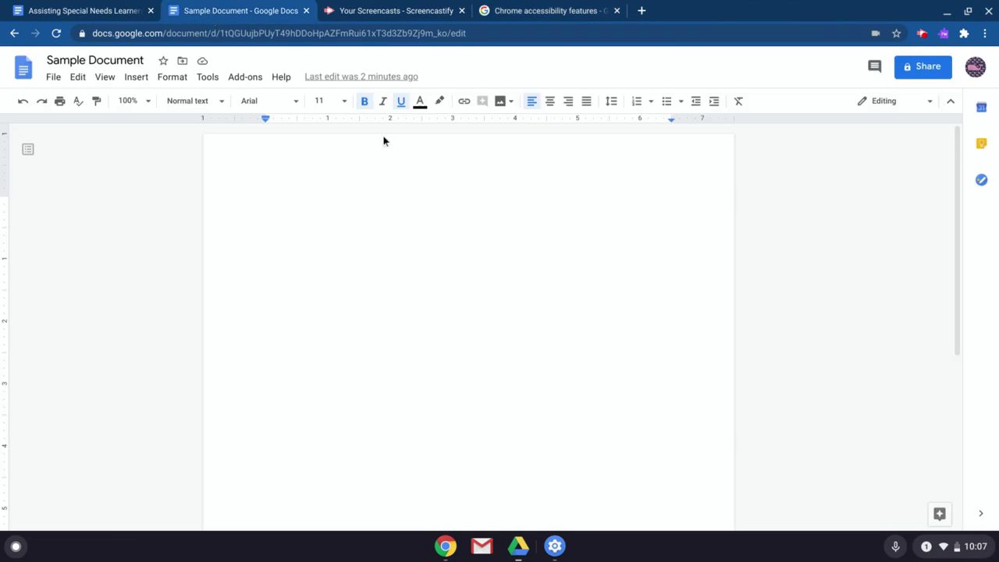
left_click(284, 203)
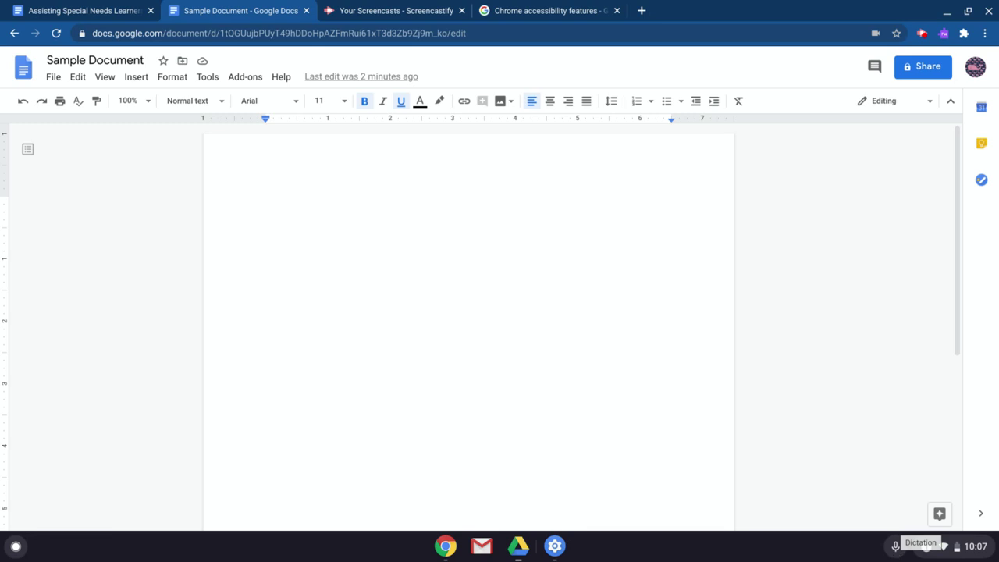
left_click(895, 550)
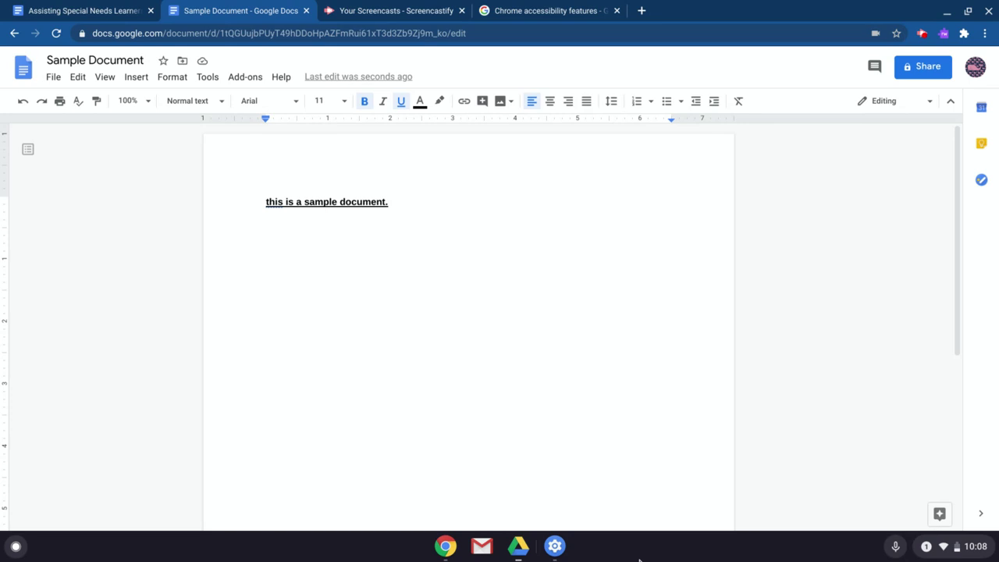
left_click(273, 202)
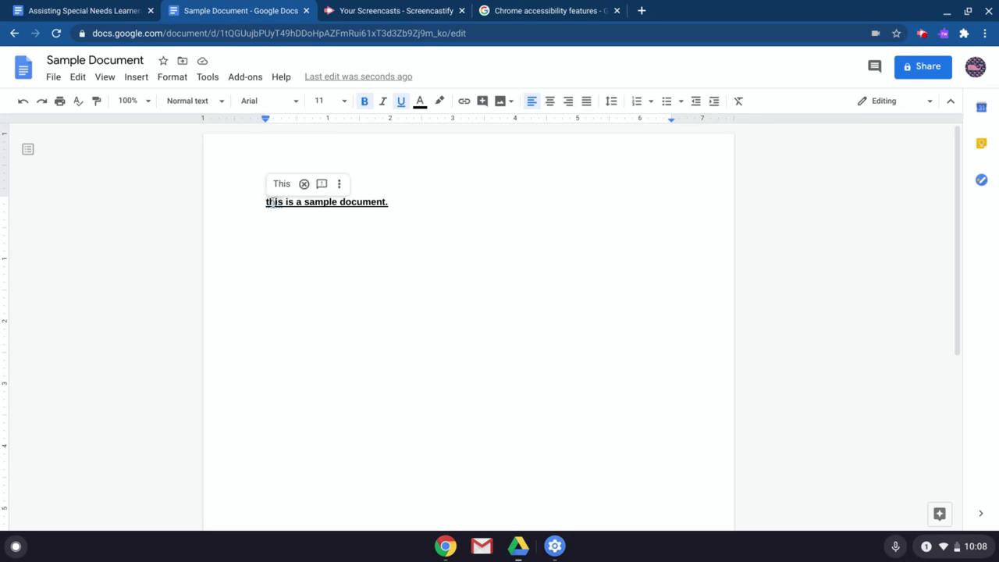
left_click(281, 185)
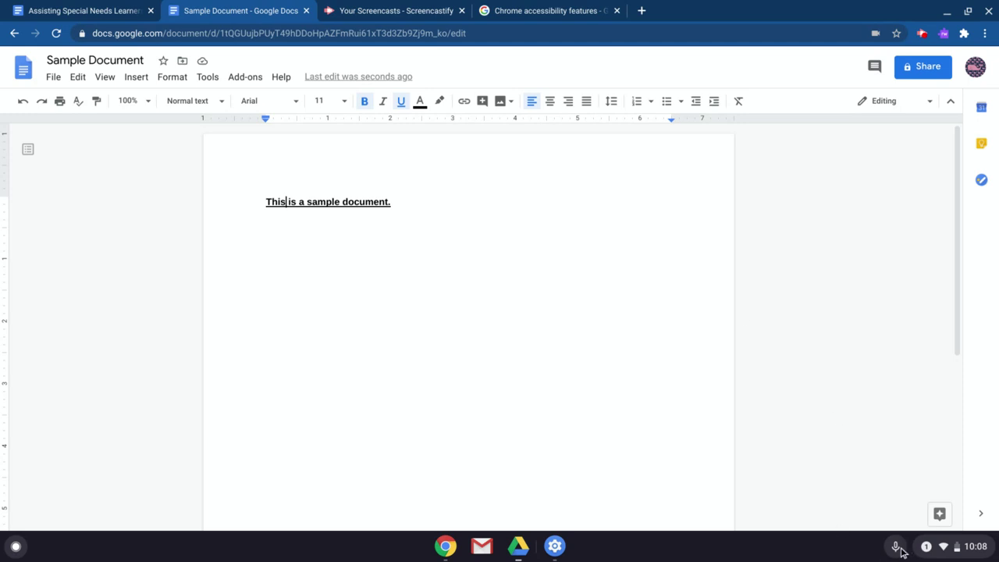
Turn off Dictation in the Chromebook's accessibility settings and return to the document
left_click(964, 553)
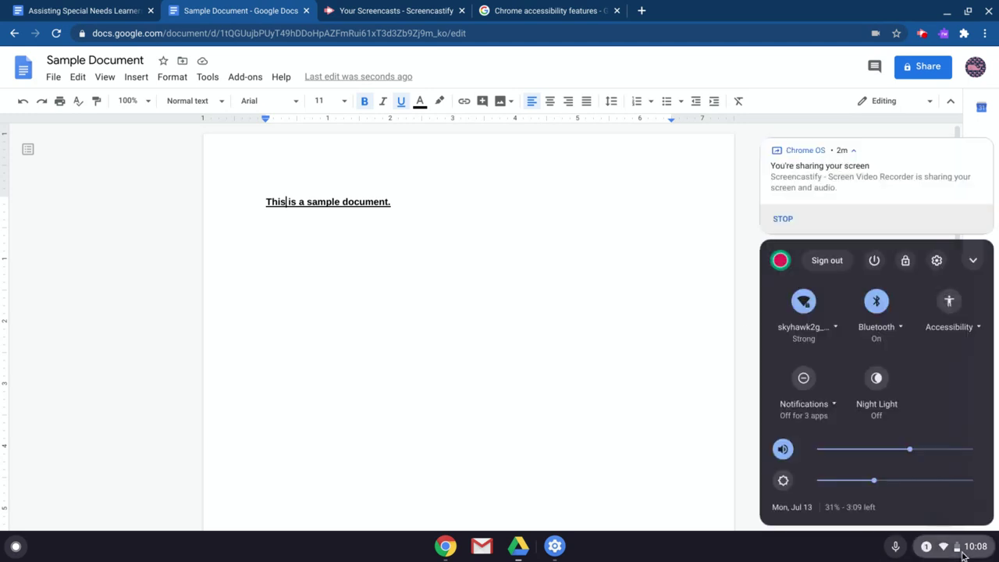
left_click(946, 332)
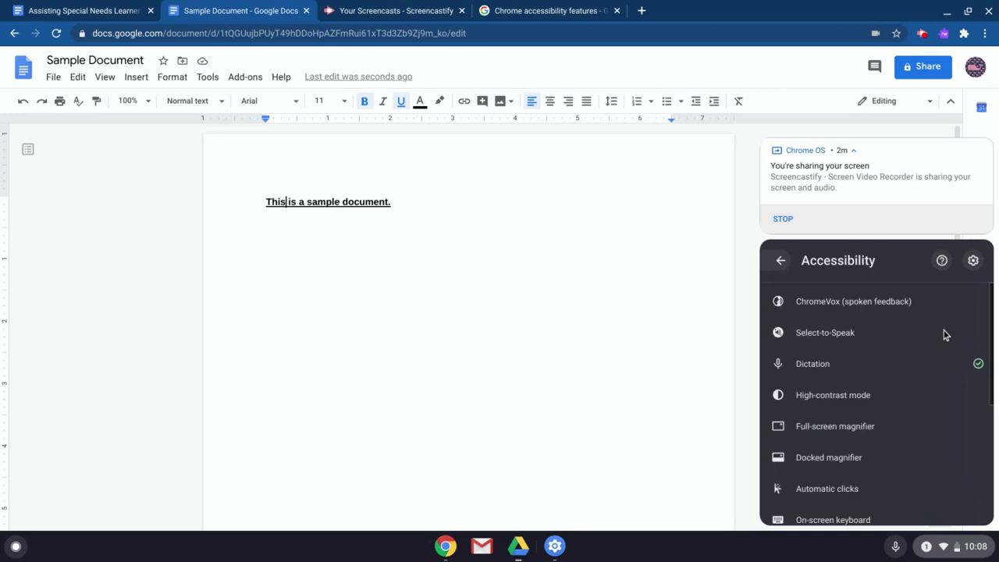
left_click(509, 334)
Delete all text in the document and switch off bold and underline formatting
key("ctrl+a")
key("BackSpace")
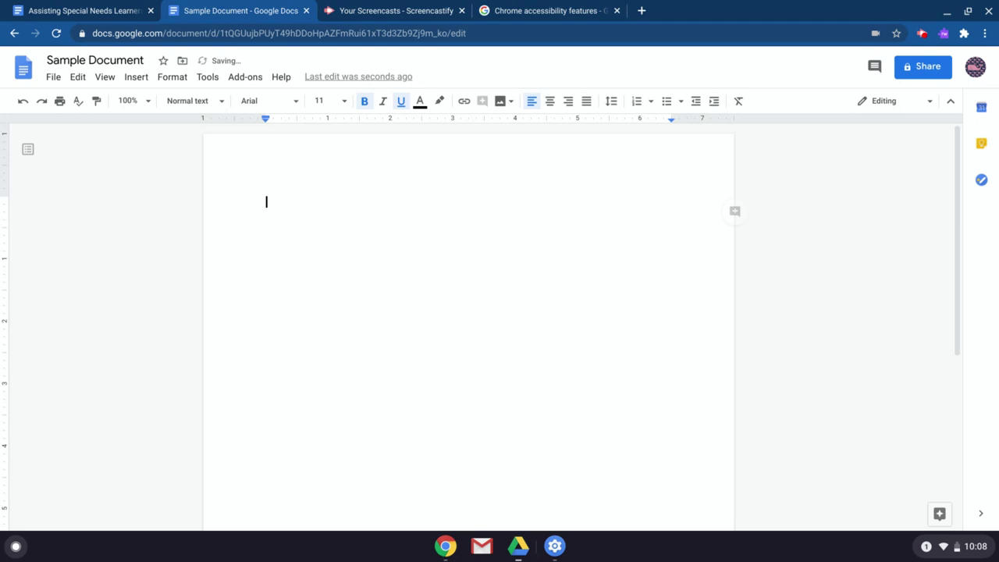
left_click(367, 107)
left_click(398, 108)
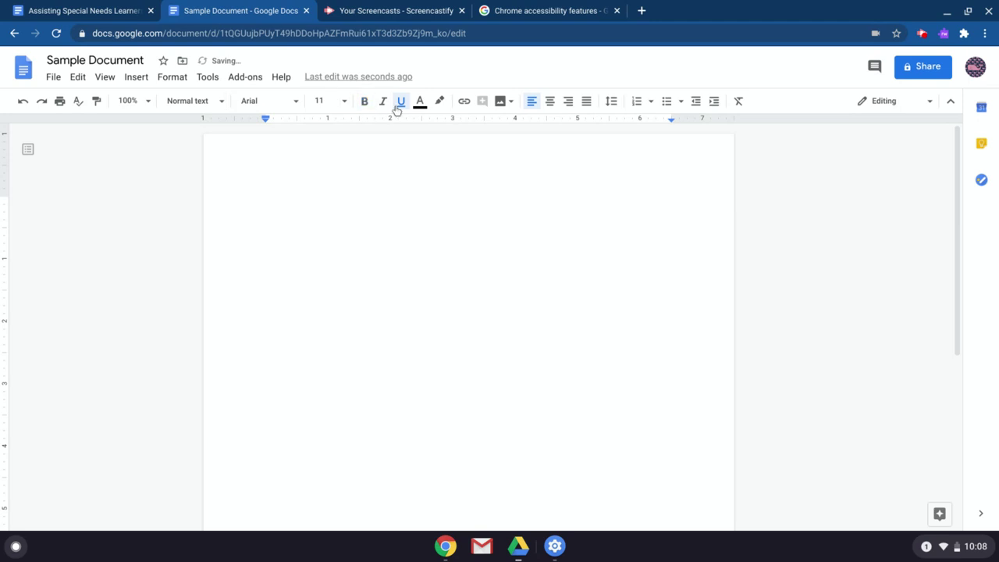
Use the document's Voice typing tool to dictate "This is a sample document." and stop recording
left_click(207, 77)
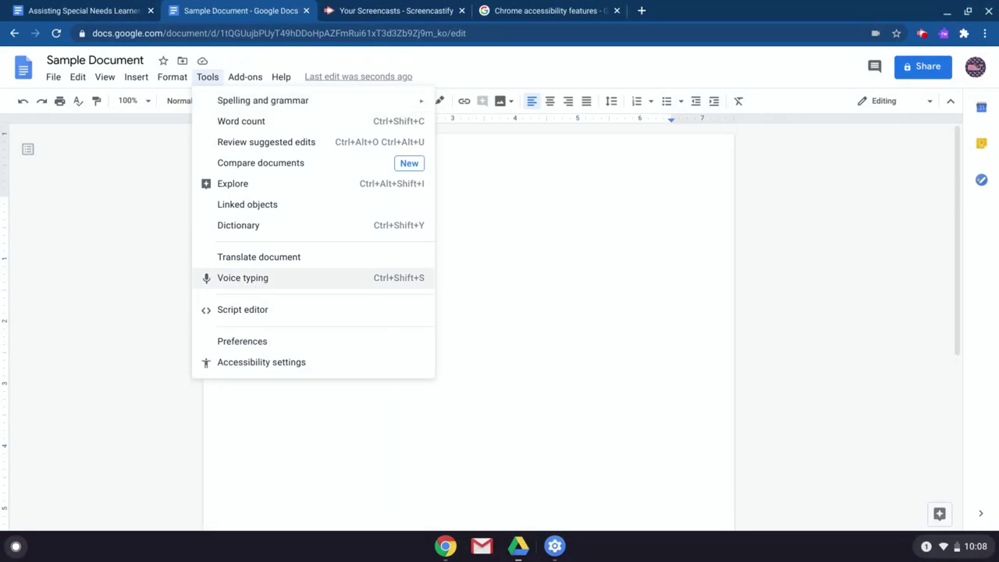
left_click(257, 282)
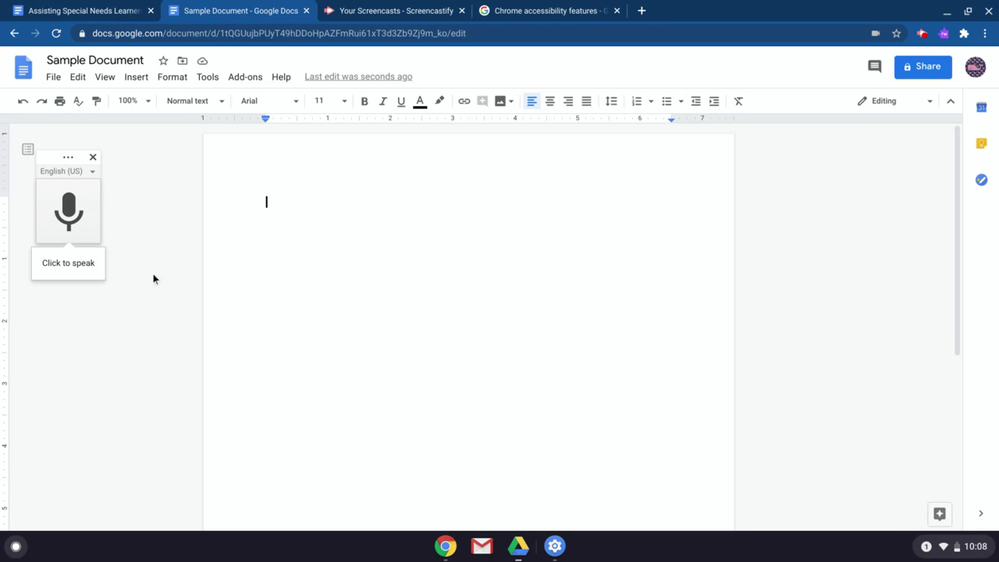
left_click(70, 210)
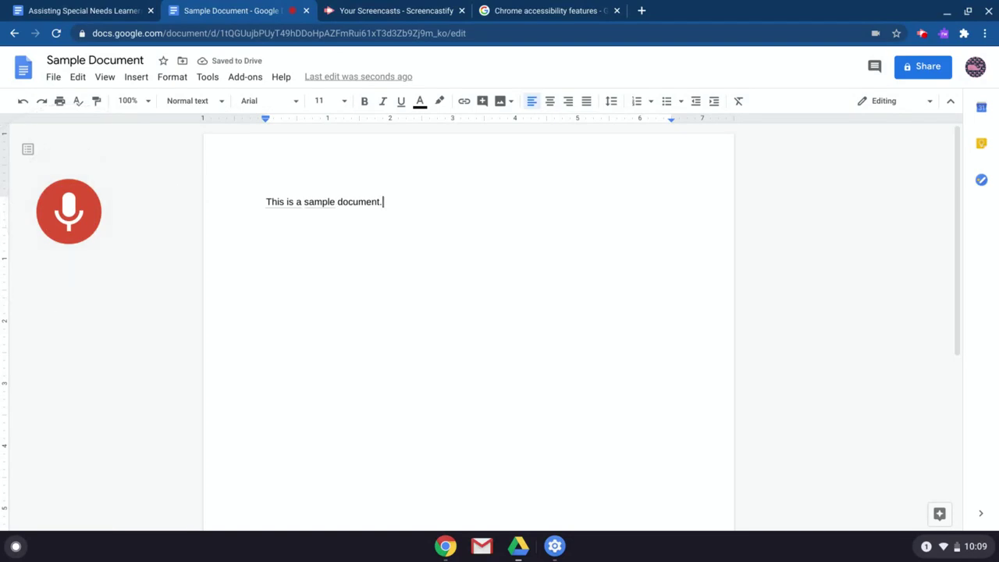
left_click(71, 209)
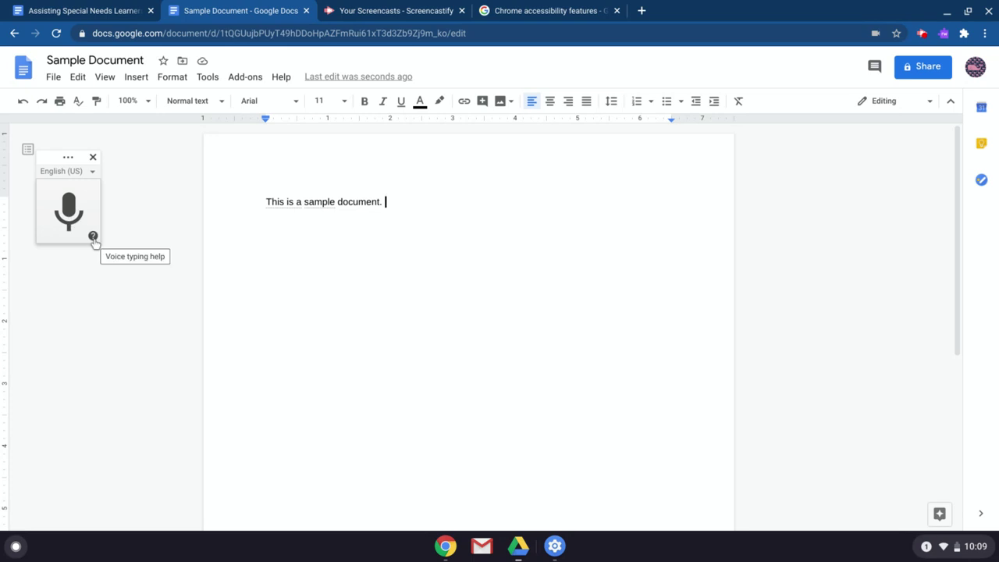
Open the Voice typing help and review its instructions on voice typing and voice commands
left_click(93, 237)
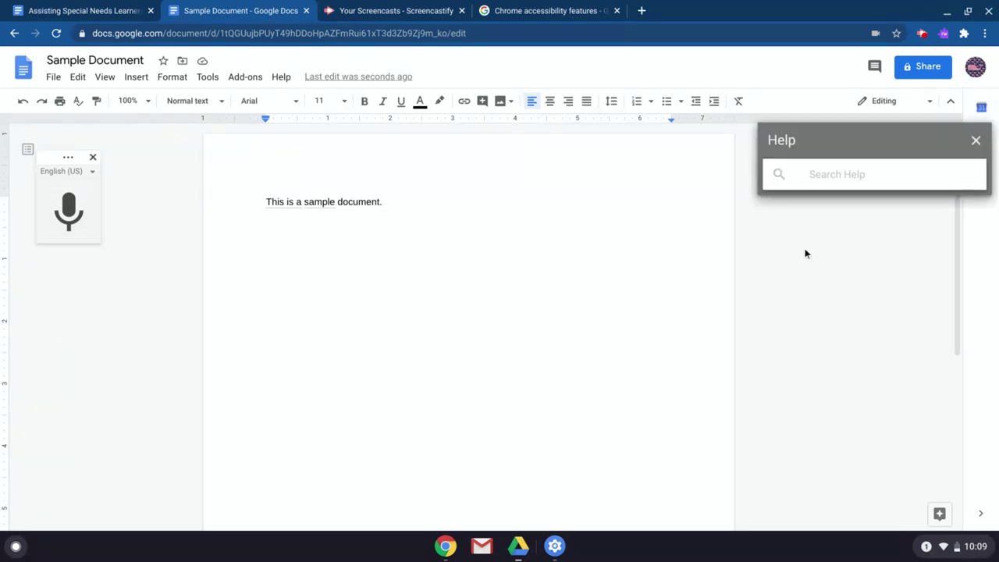
left_click(881, 171)
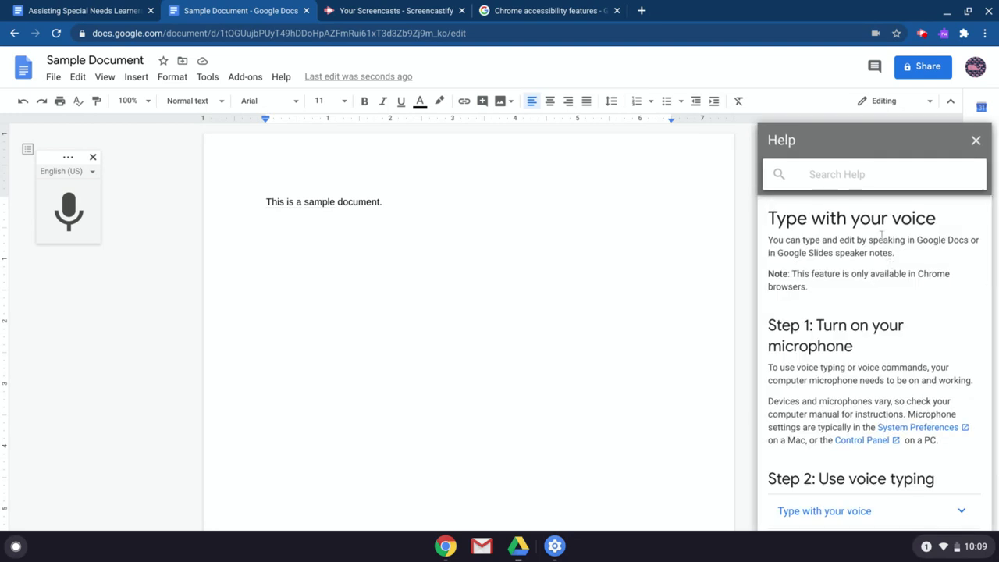
scroll(882, 235, "down", 2)
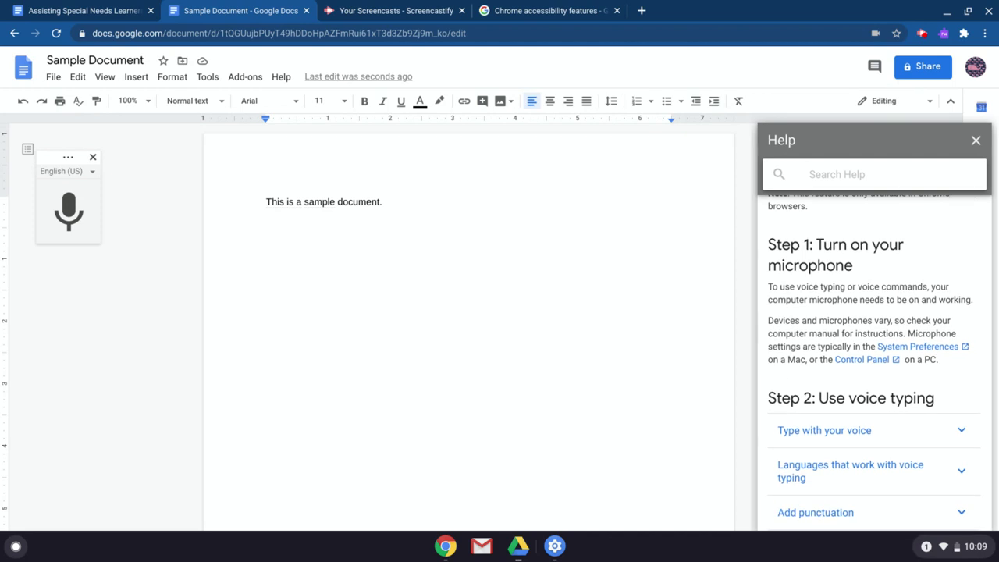
scroll(881, 235, "down", 2)
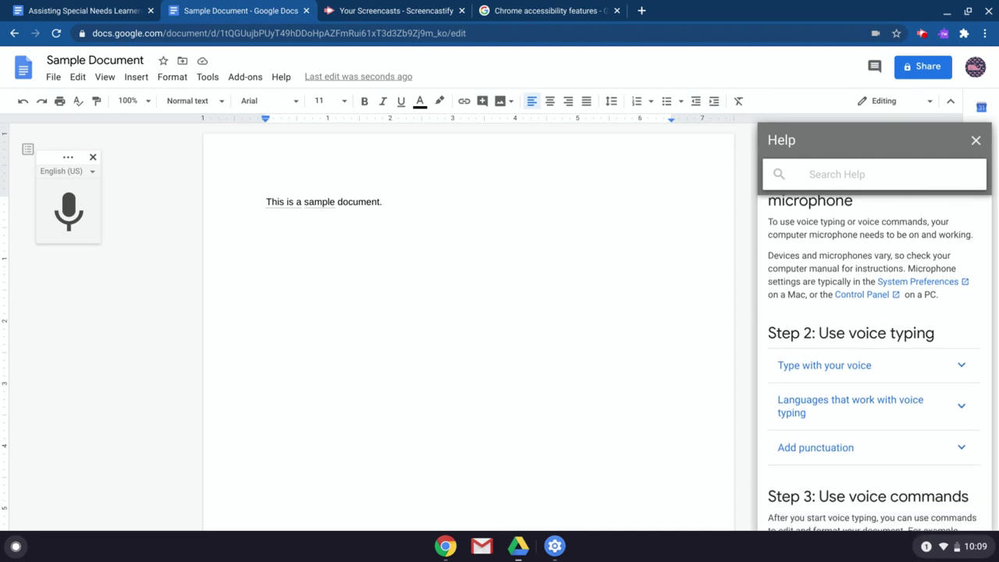
scroll(875, 362, "down", 1)
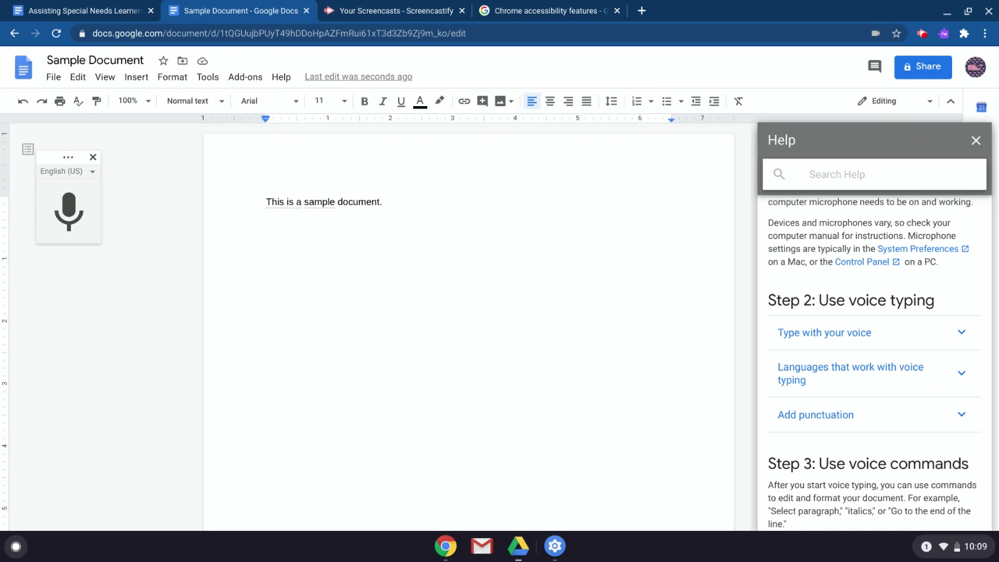
scroll(875, 363, "down", 5)
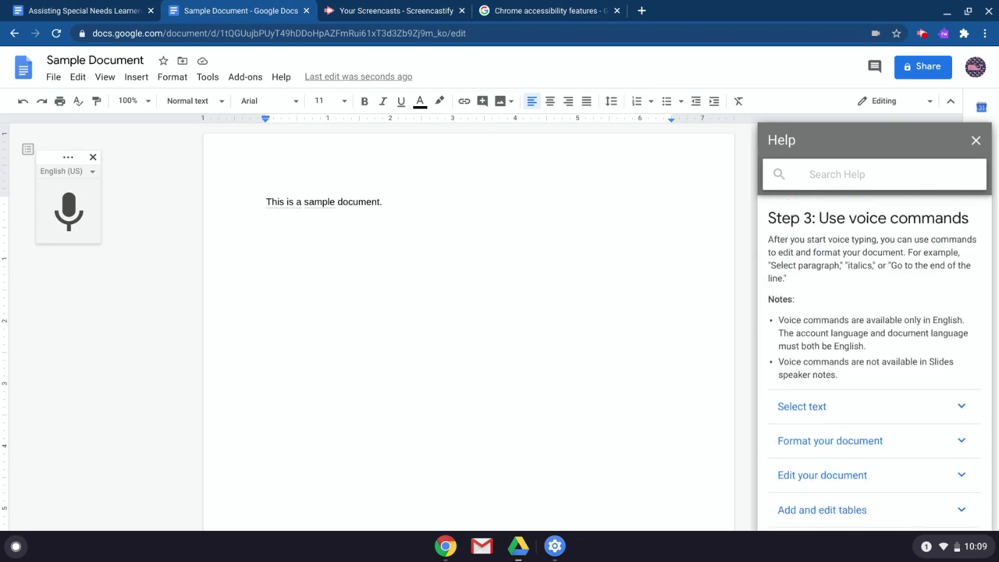
scroll(854, 357, "down", 2)
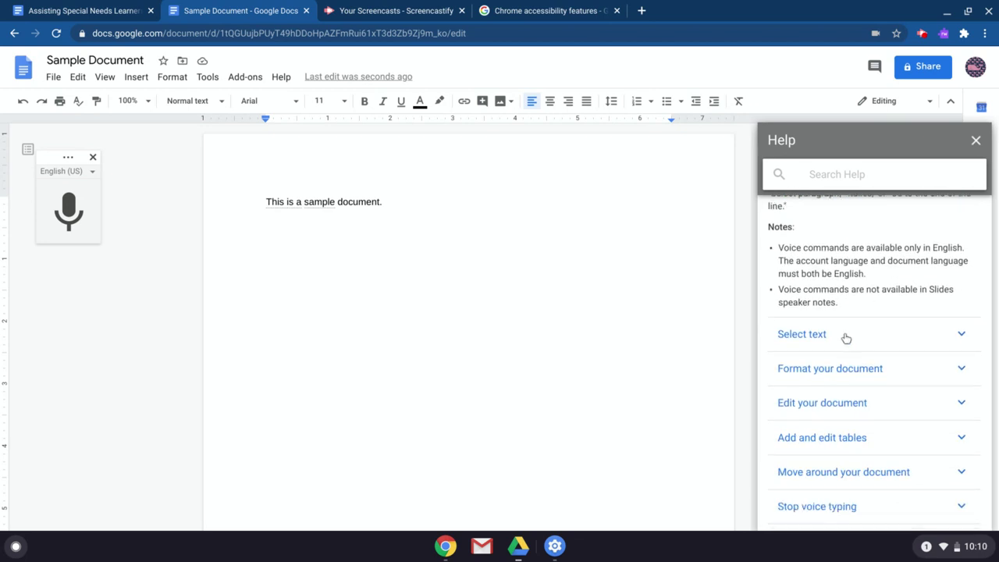
Expand "Format your document" in the help and review the text formatting, text color and highlighting voice commands
left_click(841, 370)
scroll(841, 375, "down", 1)
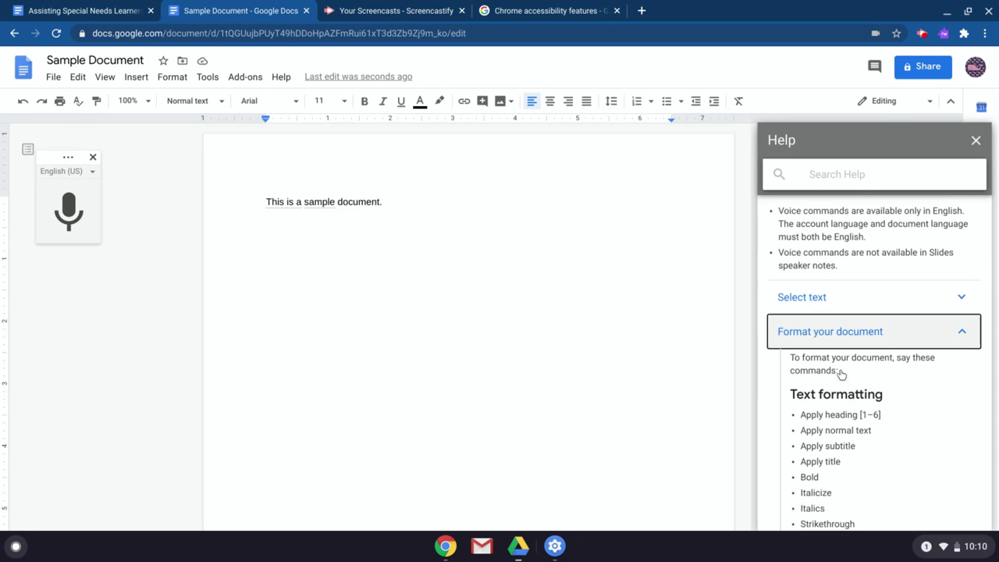
scroll(841, 373, "down", 2)
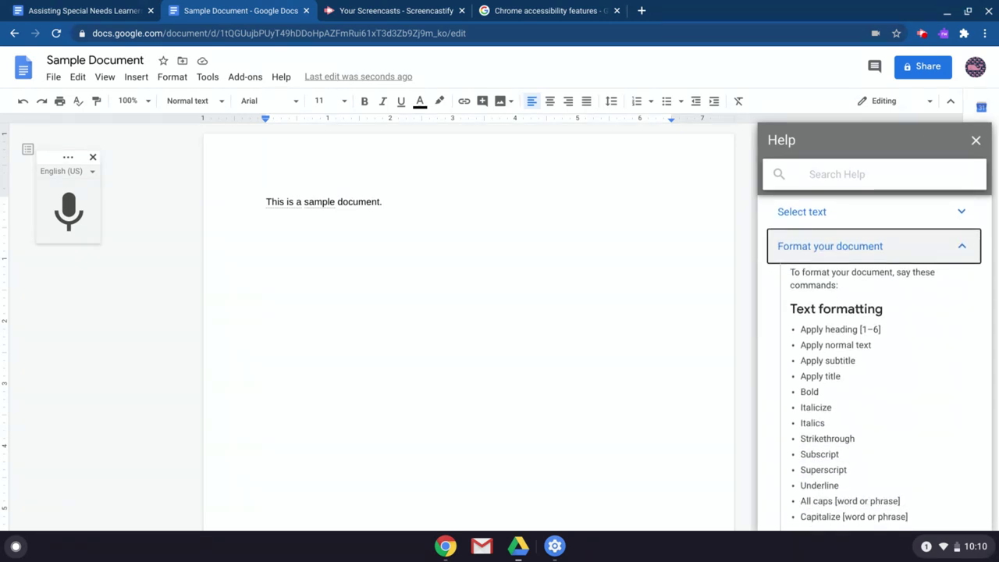
scroll(875, 367, "down", 3)
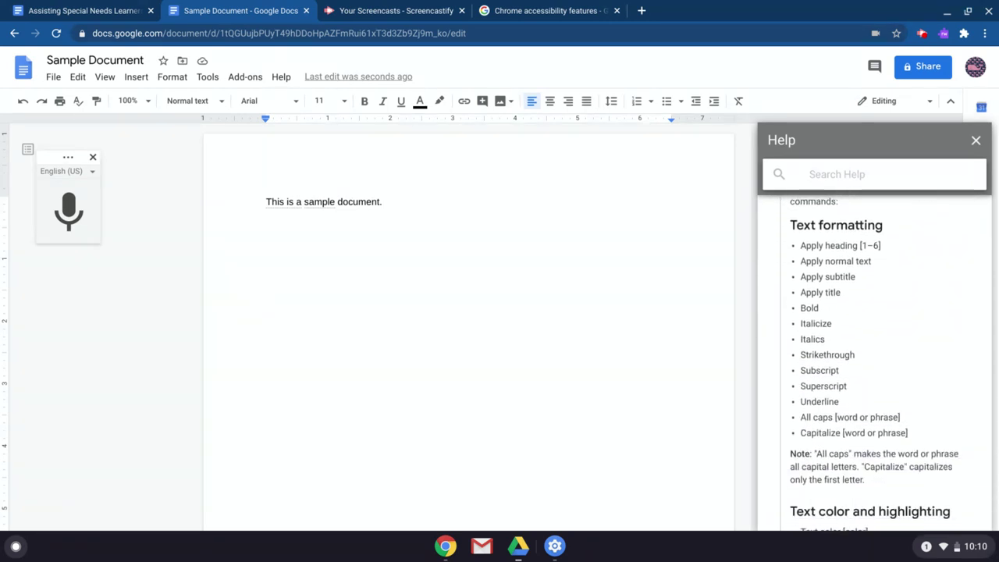
scroll(874, 359, "down", 5)
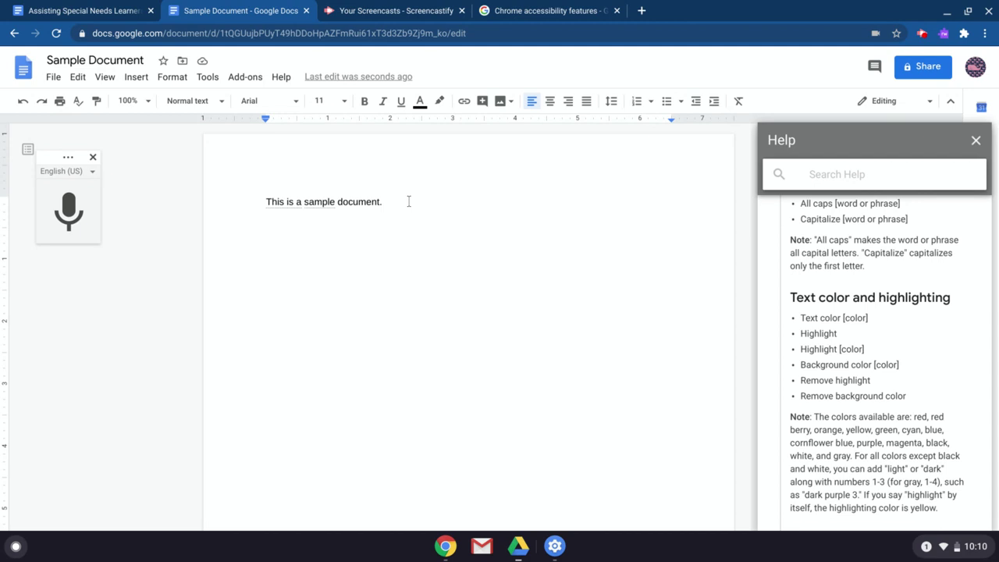
Apply blue text and a green highlight to the whole sentence with voice commands, undoing the mistakenly dictated "no highlight"
left_click(408, 202)
left_click_drag(324, 209, 266, 203)
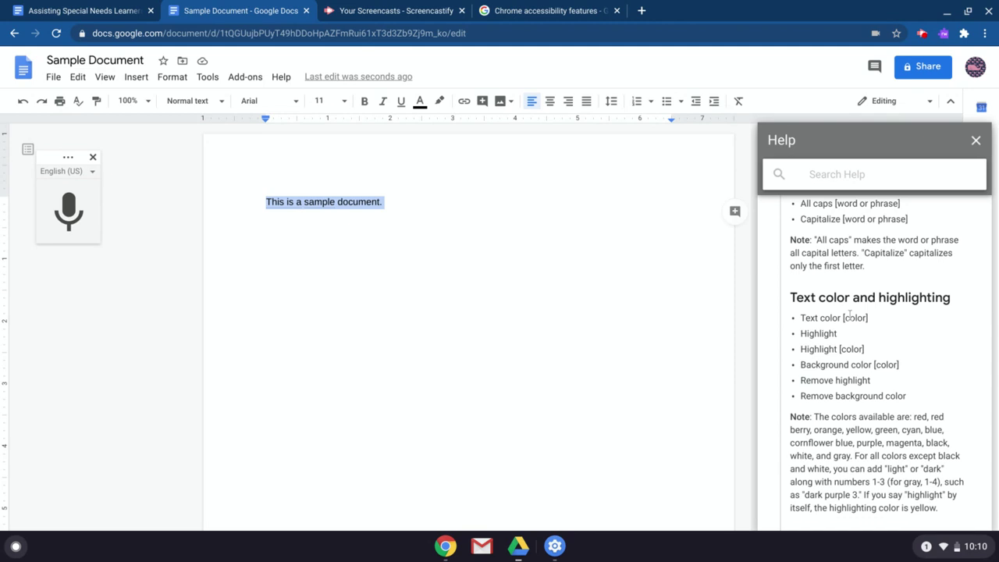
left_click(69, 217)
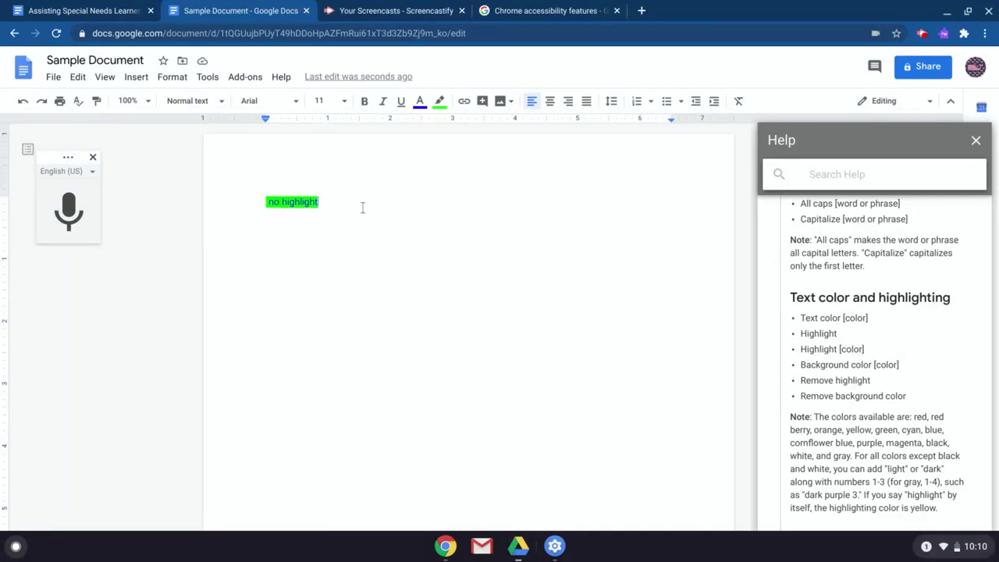
key("ctrl+z")
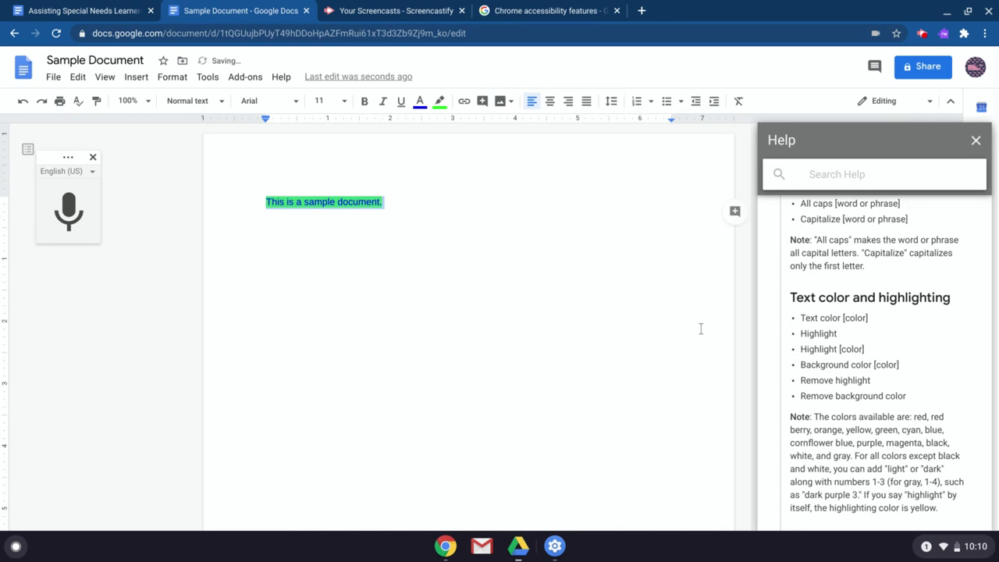
Review the remaining voice commands in the help, from font size, alignment, columns and lists through removing formatting to the Troubleshoot topics
scroll(847, 367, "down", 3)
scroll(847, 367, "down", 3)
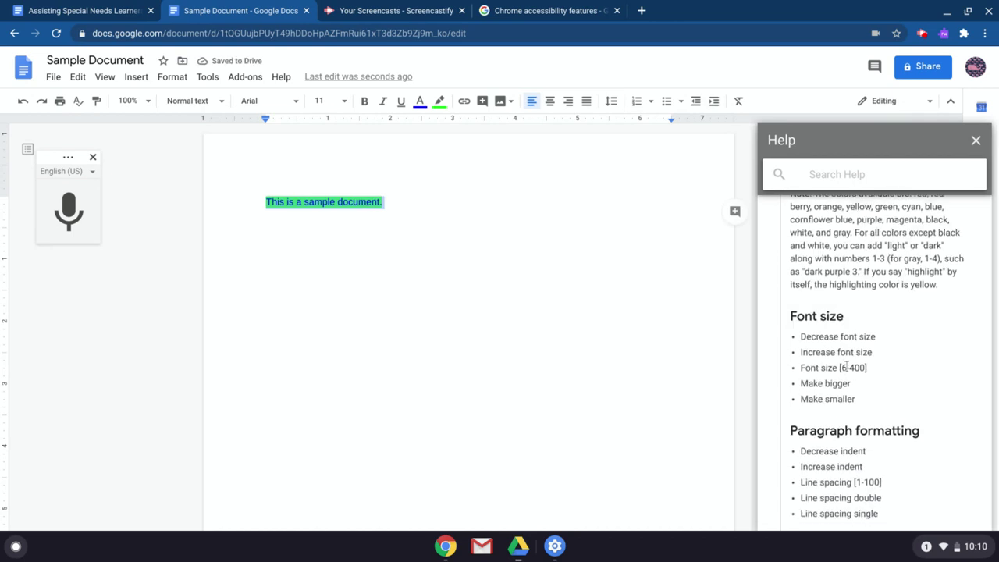
scroll(836, 482, "down", 3)
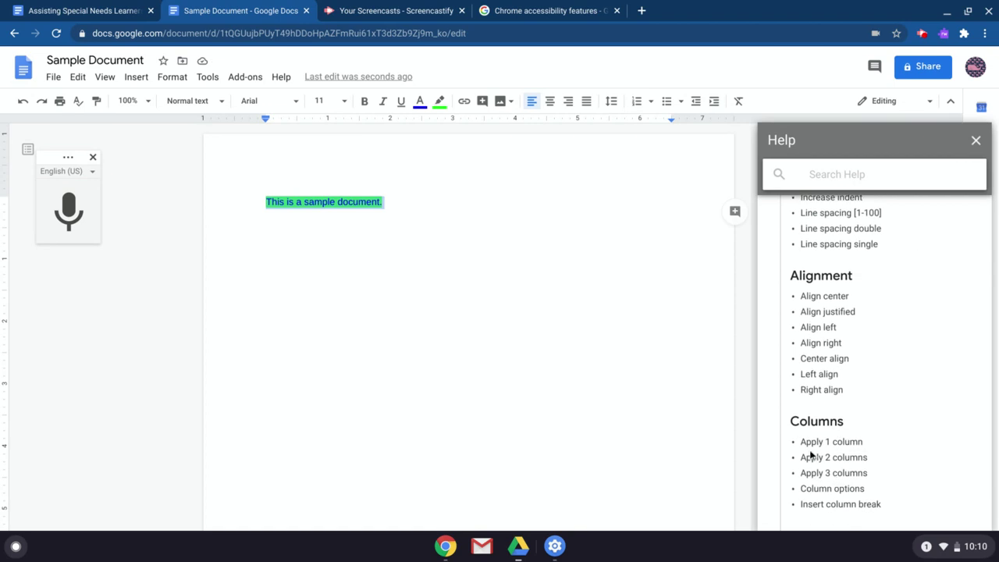
scroll(913, 390, "down", 4)
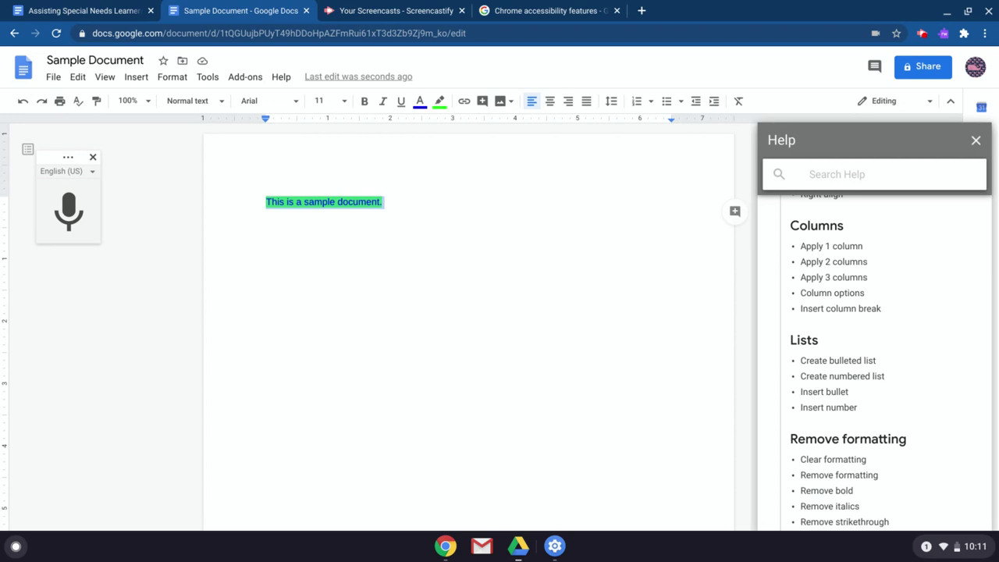
scroll(874, 351, "down", 4)
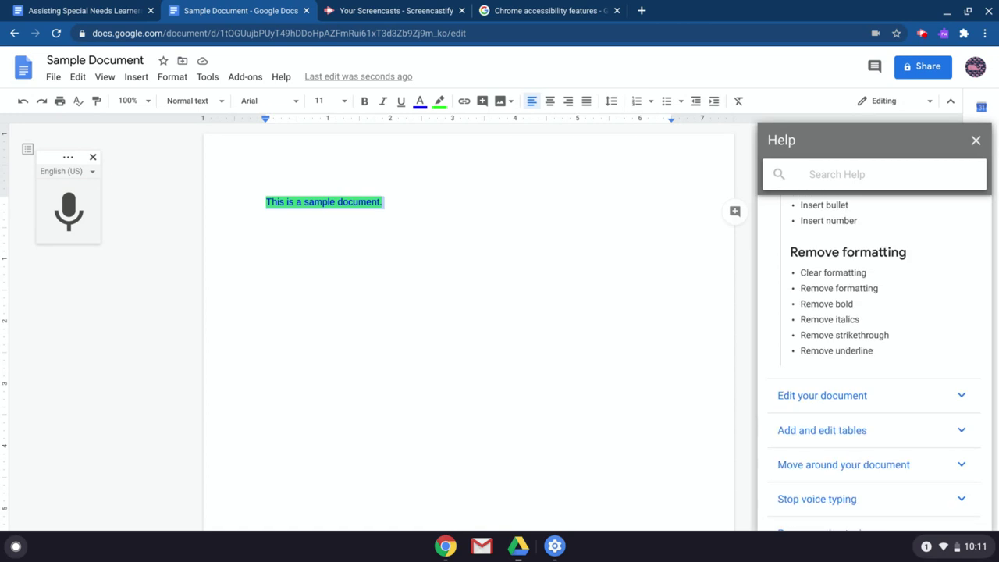
scroll(875, 351, "down", 5)
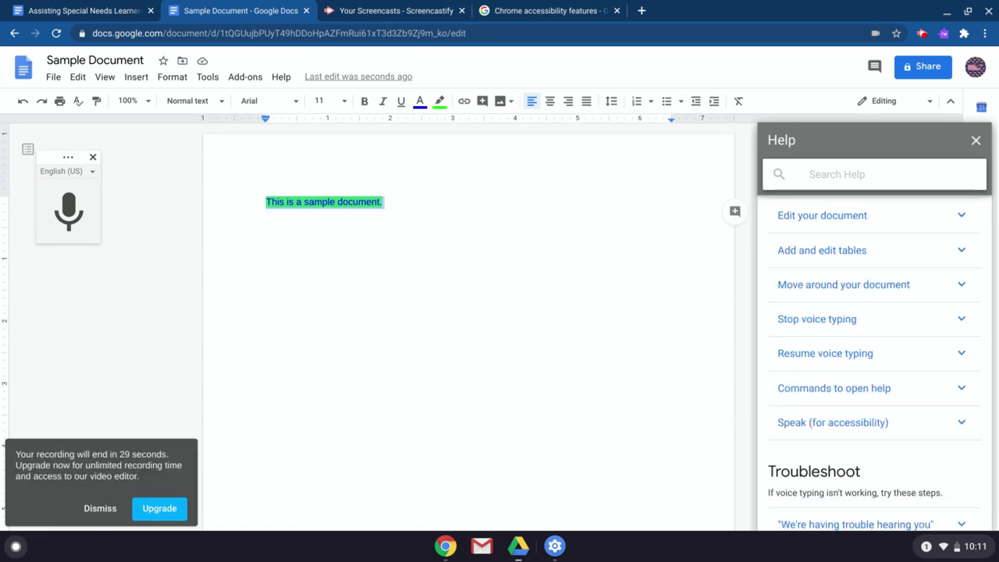
scroll(874, 351, "down", 5)
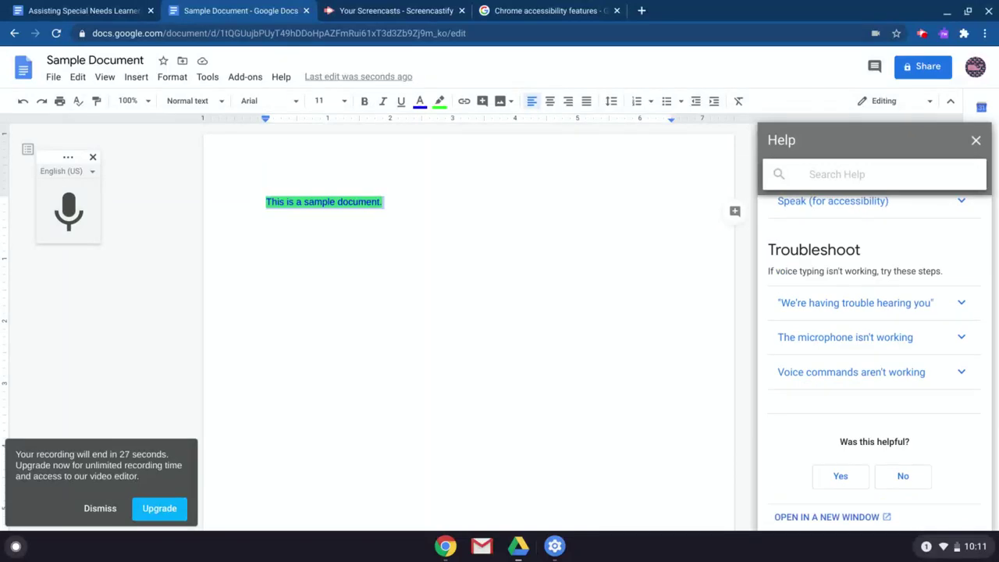
Turn off the Voice typing tool, close the help and deselect the sample sentence
left_click(206, 77)
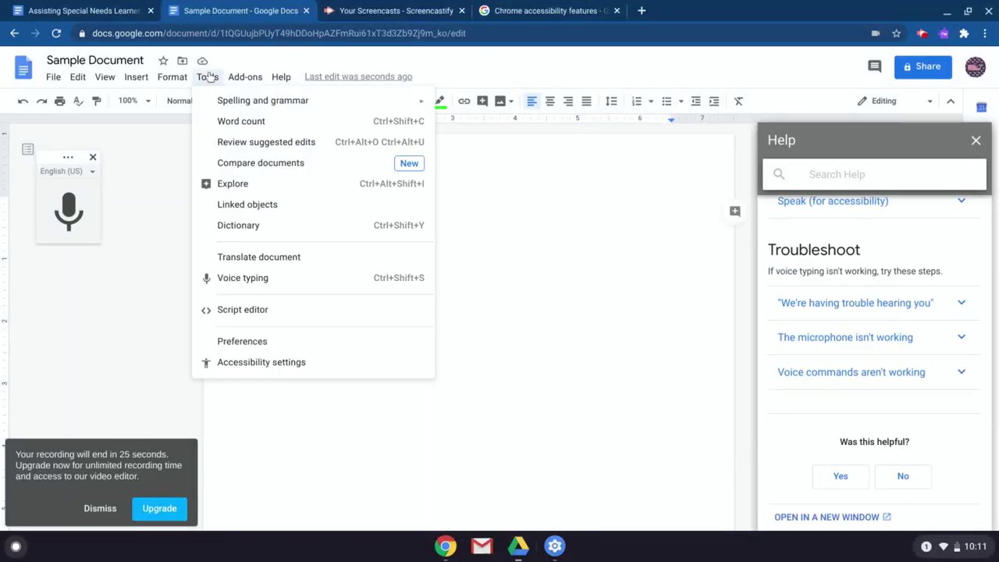
left_click(277, 281)
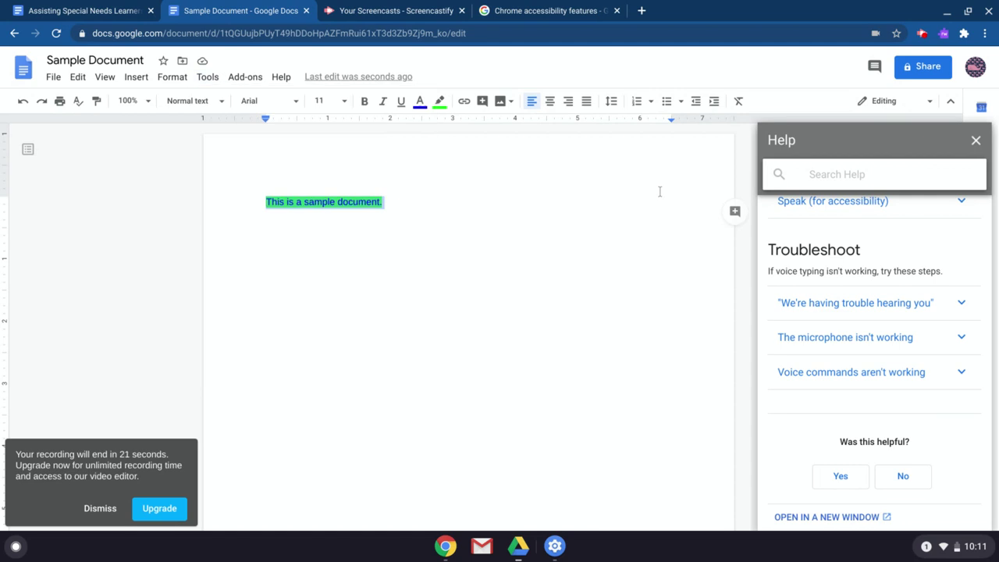
left_click(977, 141)
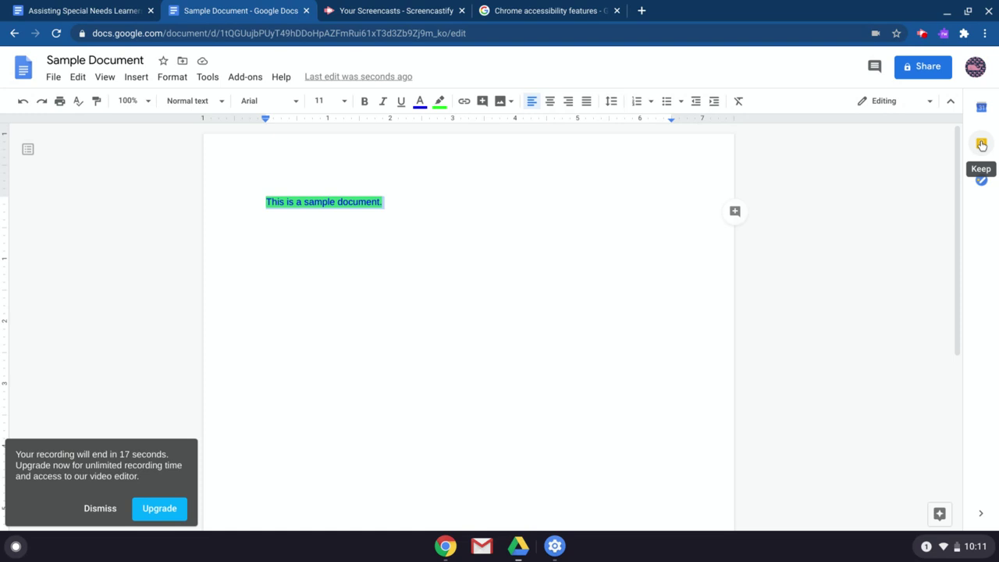
left_click(427, 240)
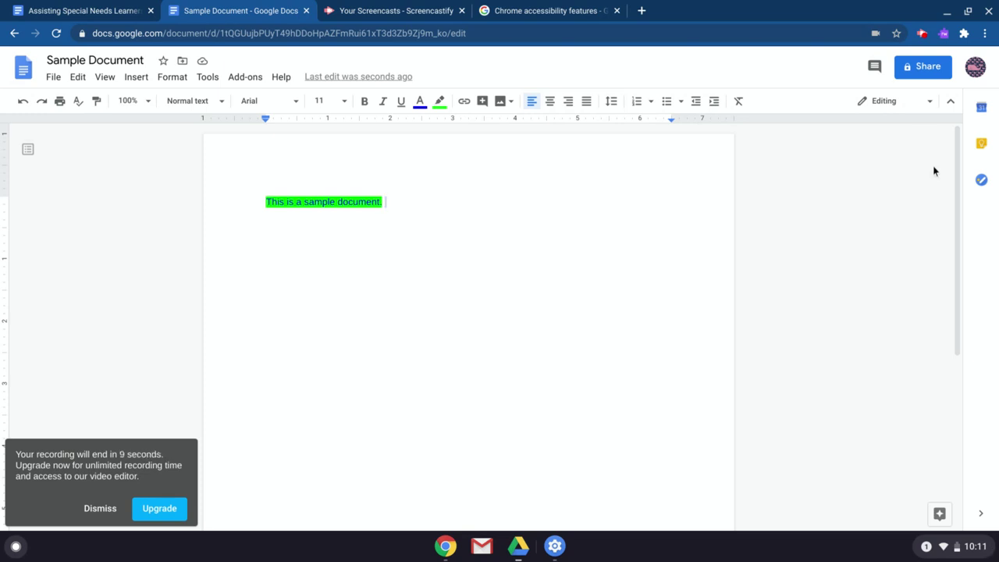
left_click(922, 34)
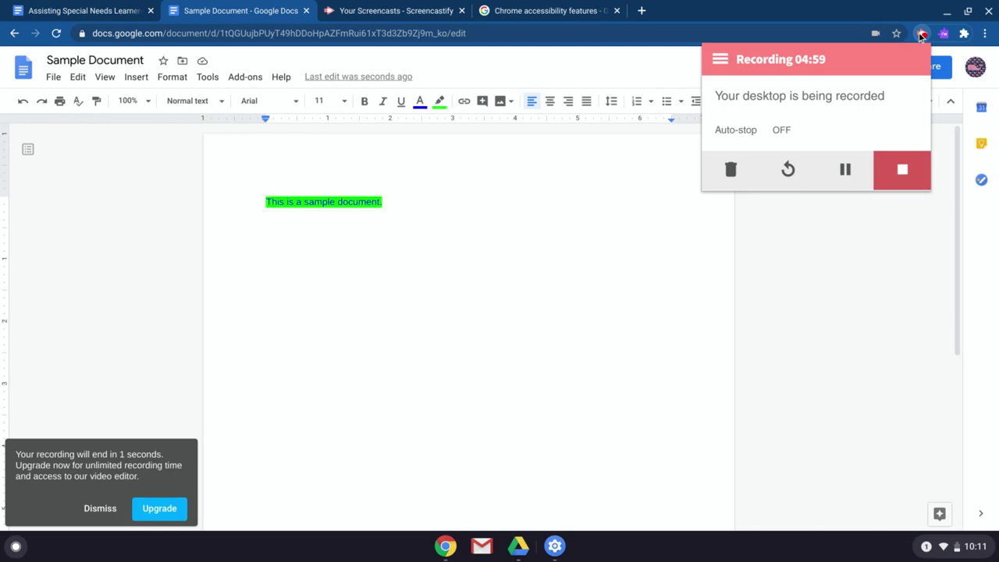